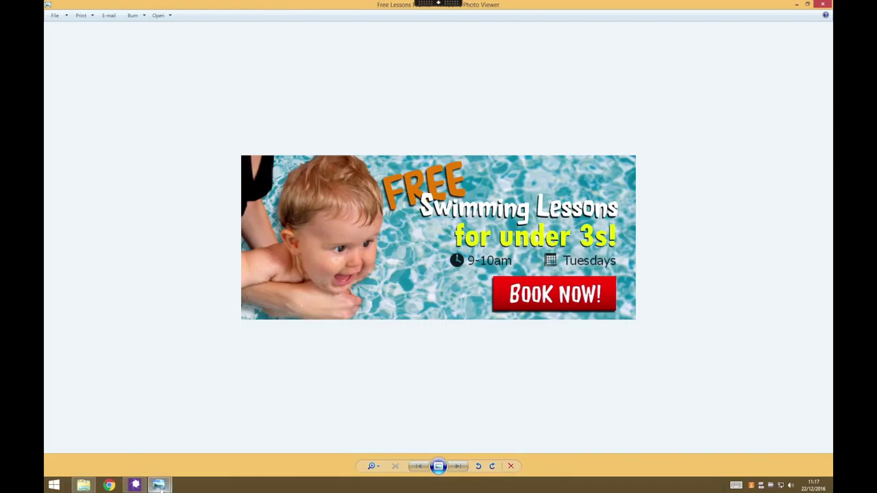
Step: Review the hand-drawn banner sketch in Windows Photo Viewer and return to the Promo Banner document in PhotoPlus
click(135, 485)
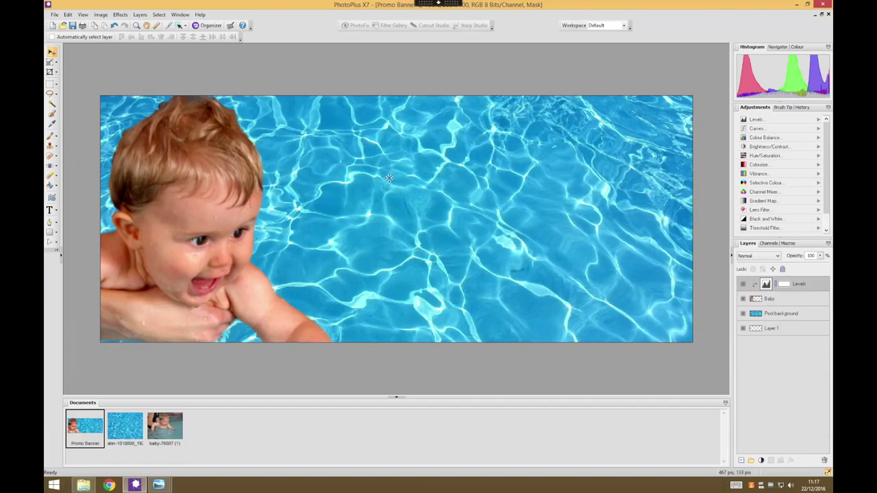
mouse_move(158, 486)
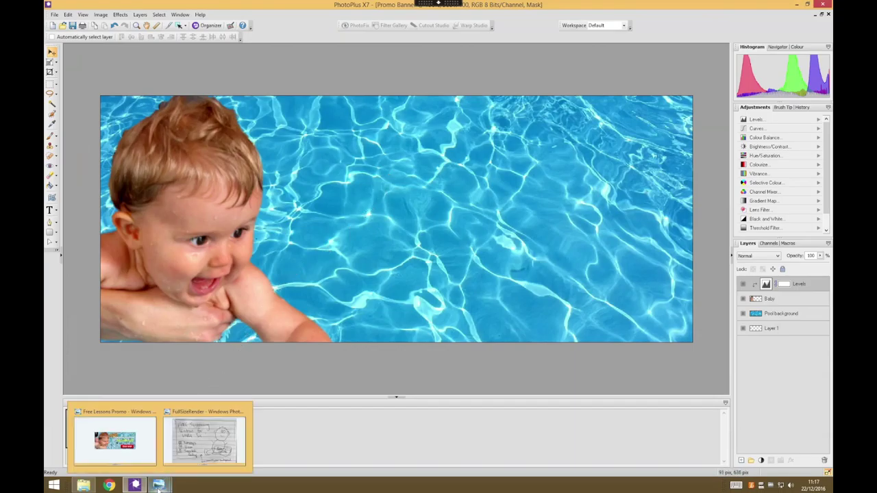
click(190, 454)
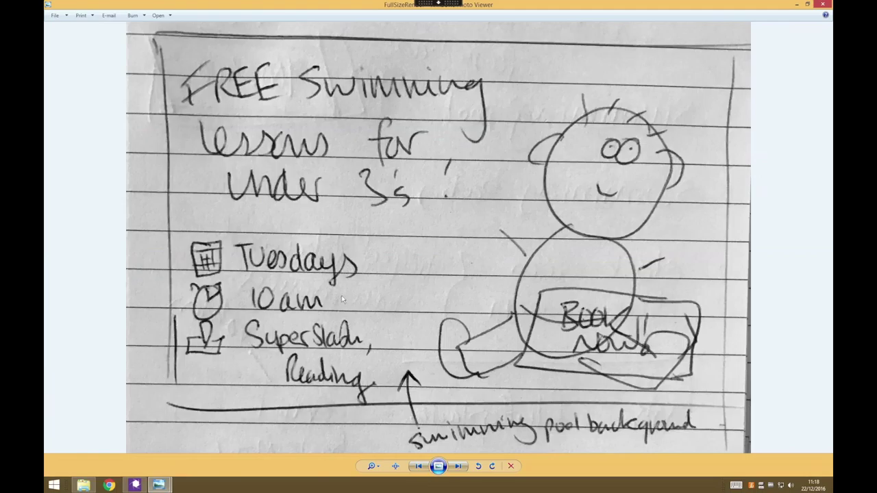
click(134, 485)
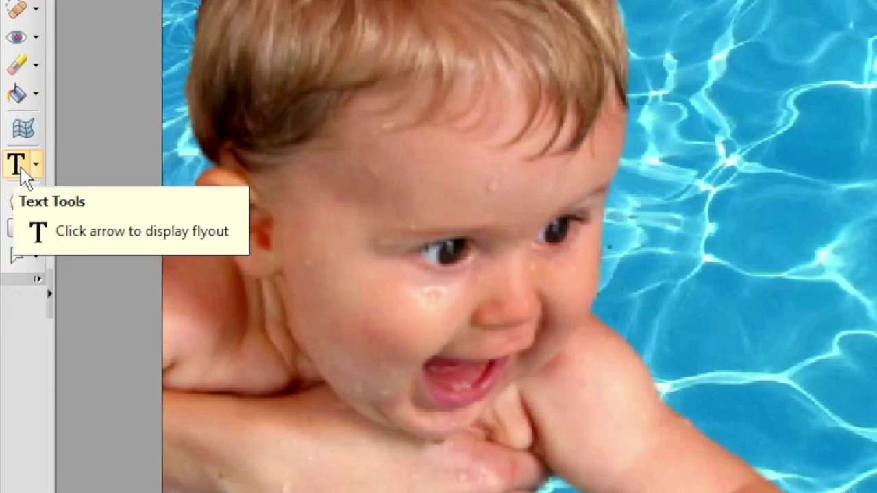
Step: Add the text "FREE" over the pool background, beside the upper part of the baby's head
click(22, 168)
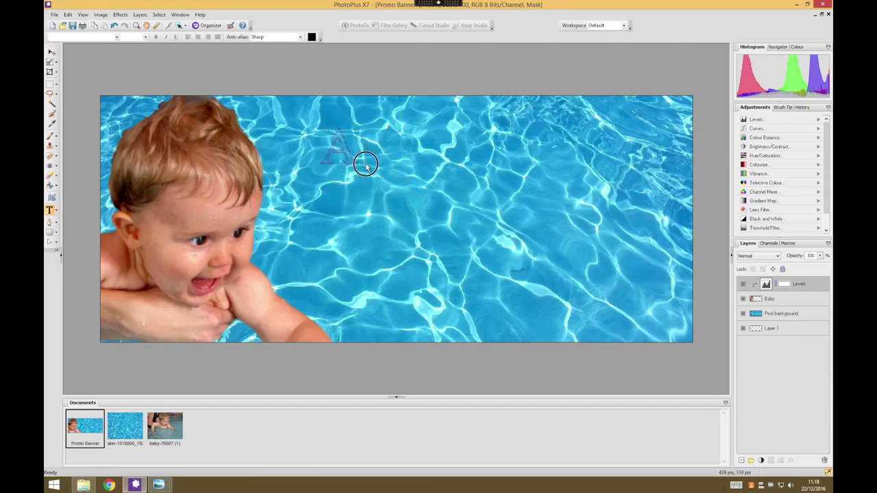
click(366, 166)
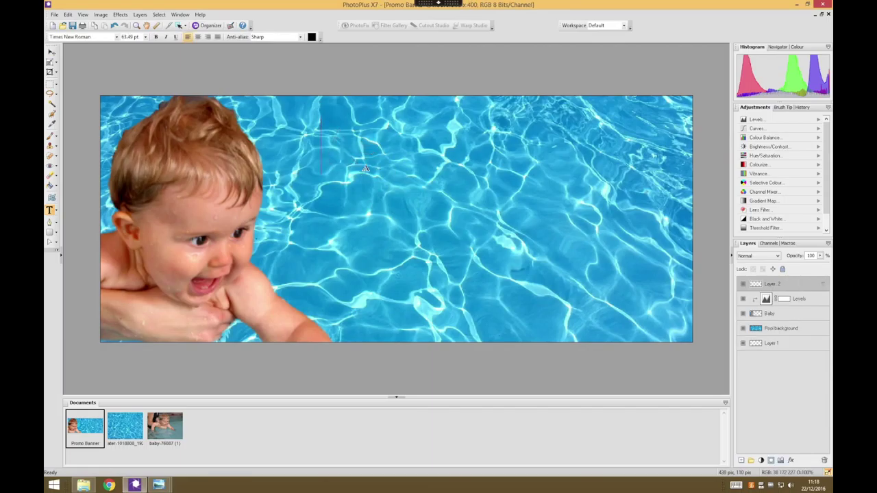
text(FREE)
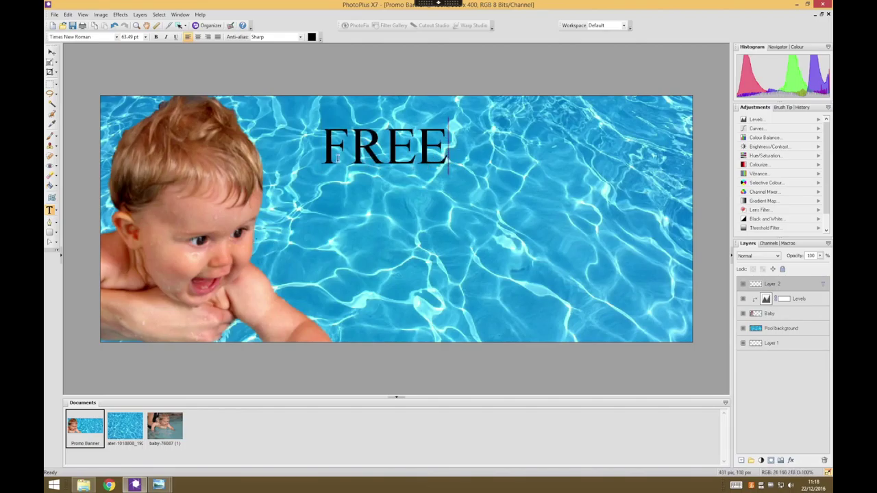
Step: Set the font of the whole word "FREE" to Fluffy Slacks BTN
drag(447, 159, 326, 158)
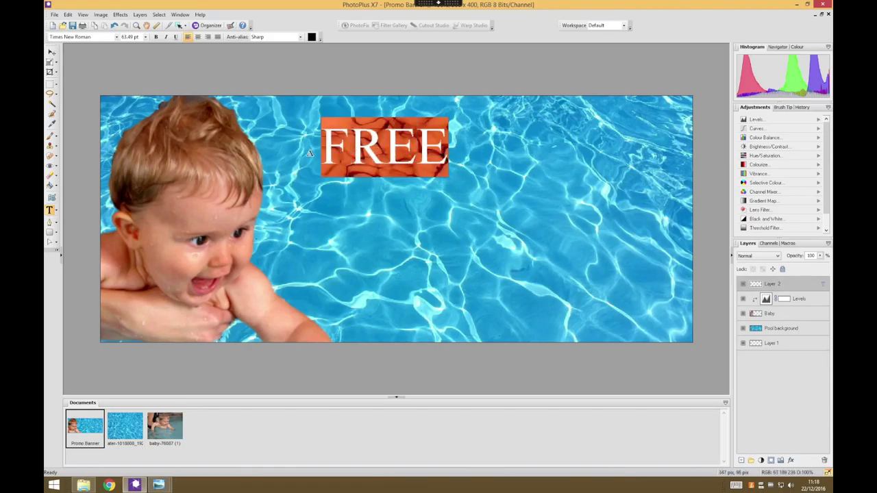
click(117, 39)
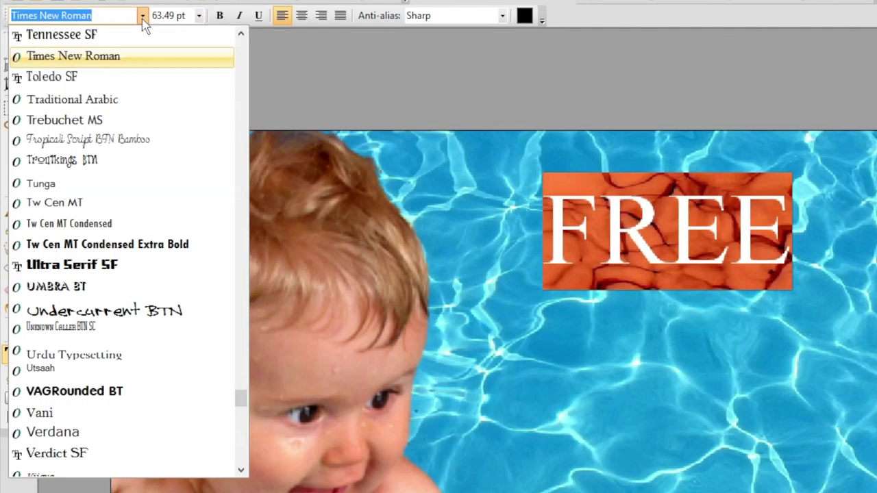
drag(239, 399, 238, 302)
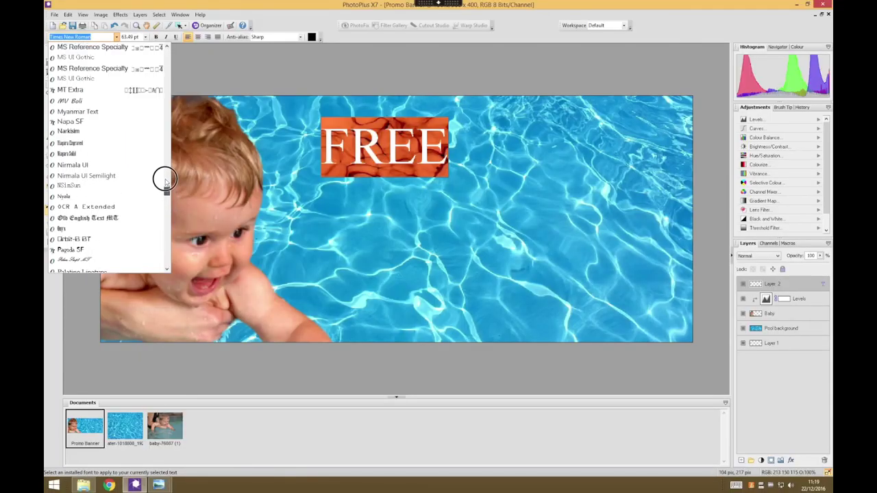
drag(165, 181, 166, 122)
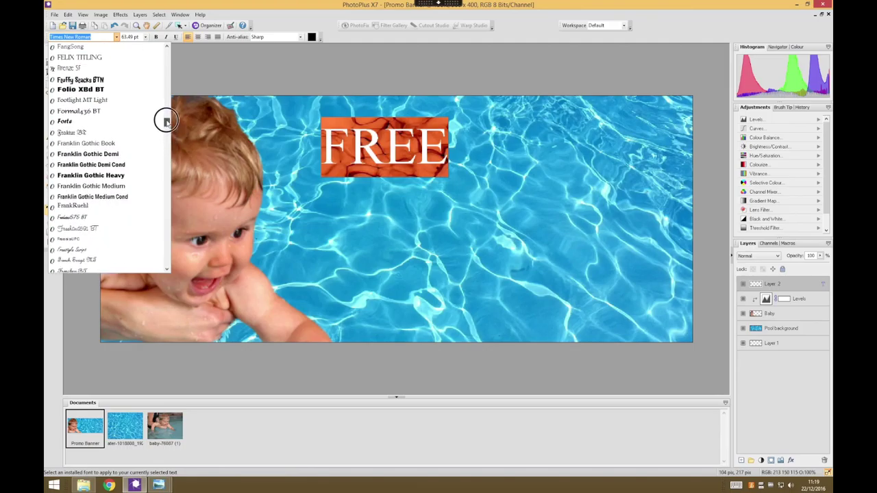
click(115, 84)
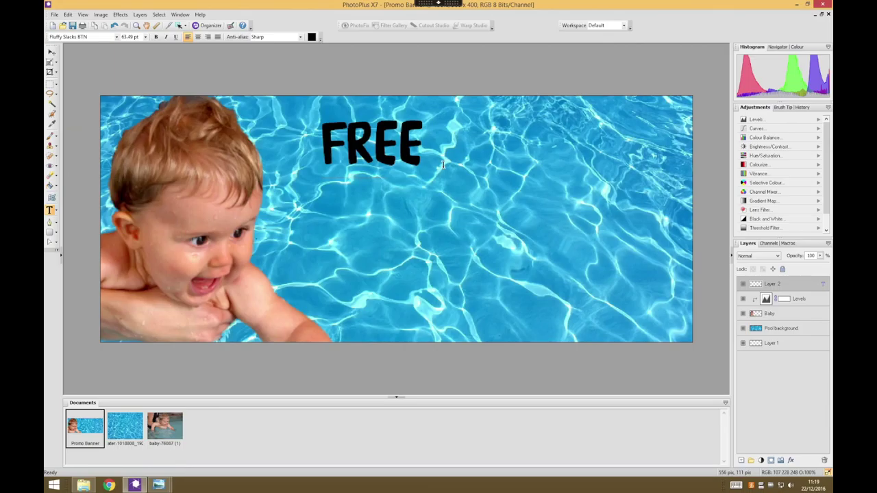
Step: Colour the "FREE" text orange (#FF9C18)
drag(424, 146, 327, 146)
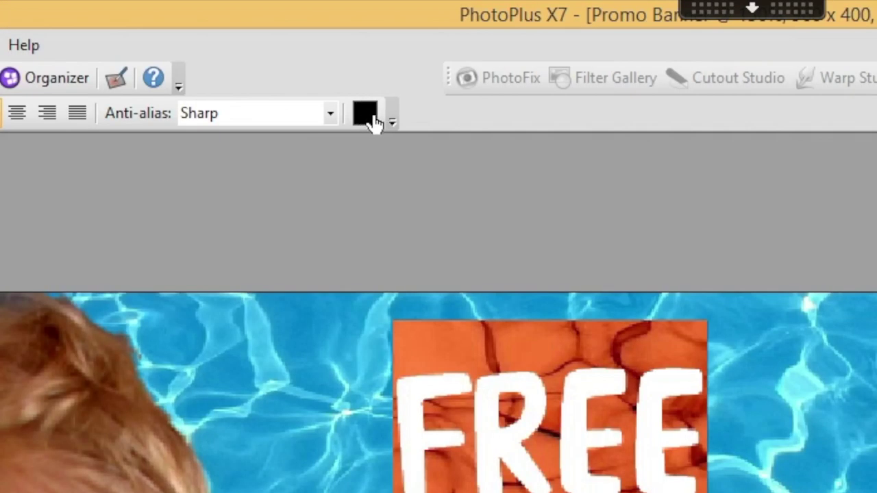
click(370, 122)
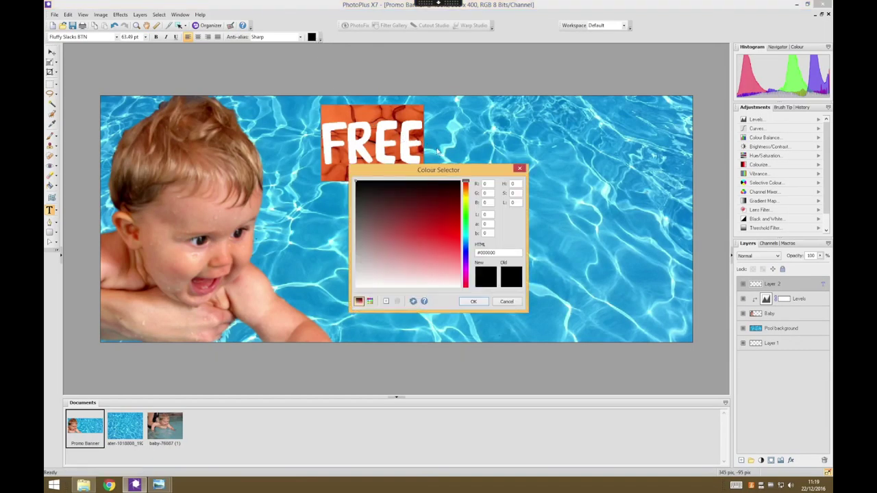
drag(418, 171, 412, 197)
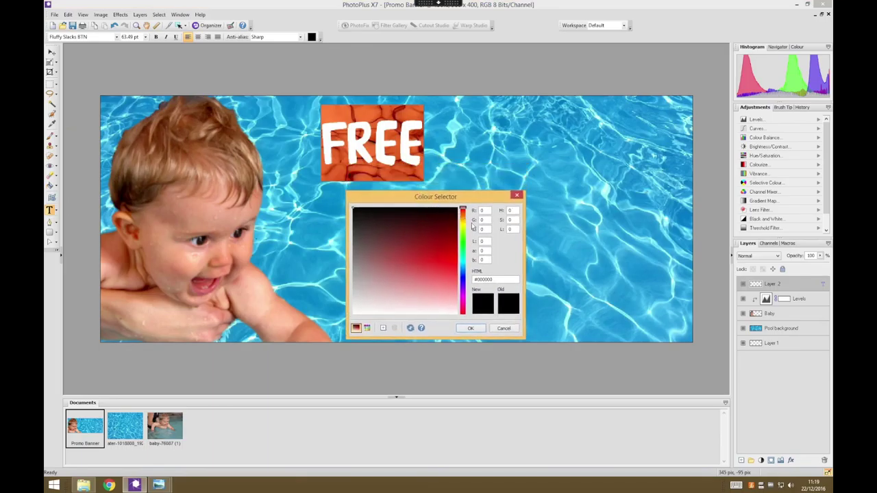
click(462, 223)
drag(422, 331, 466, 325)
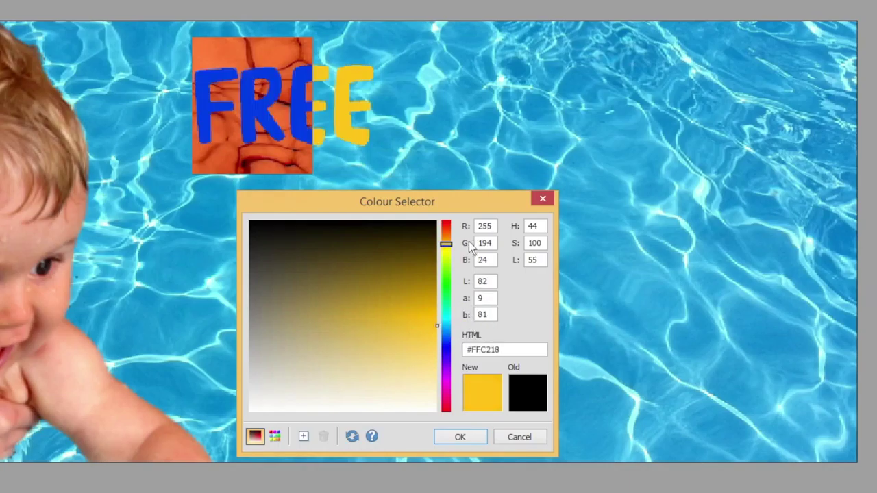
click(449, 247)
drag(449, 247, 448, 239)
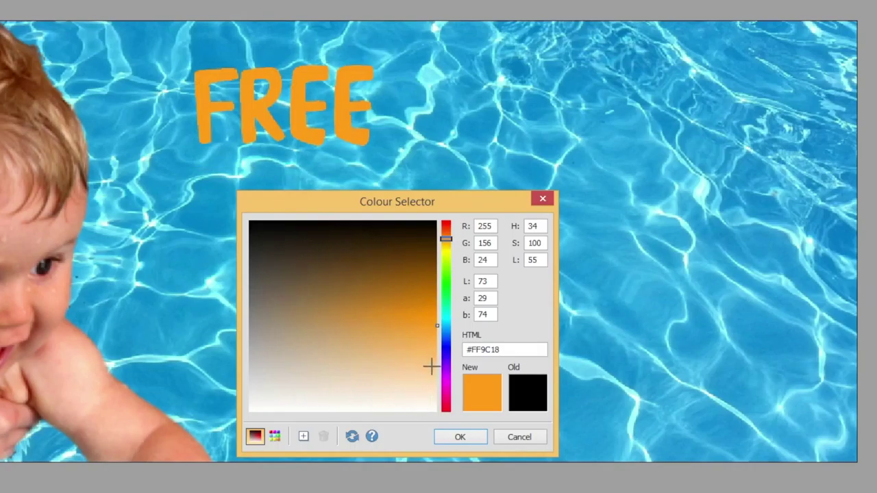
click(460, 437)
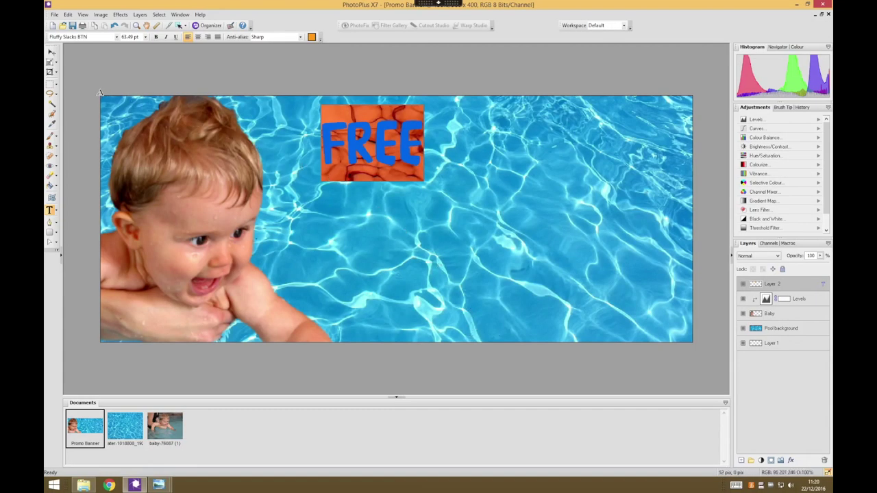
Step: Move the "FREE" text slightly down and to the right on the banner
click(52, 52)
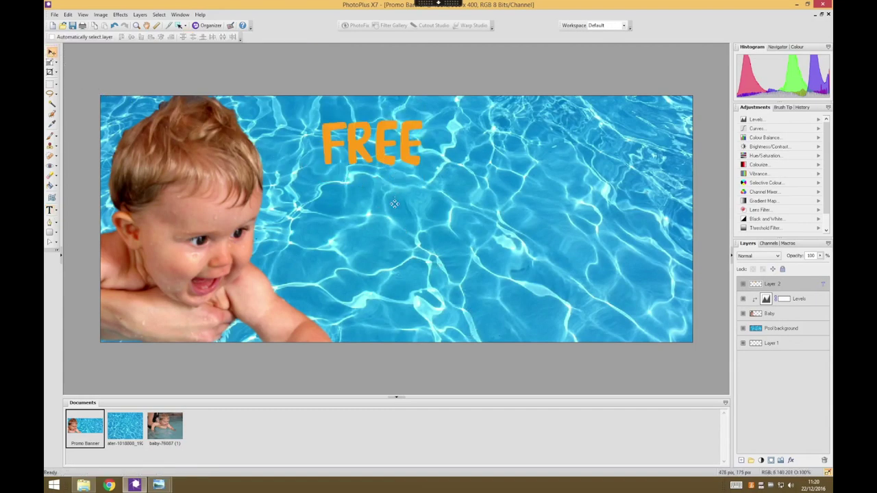
click(382, 152)
drag(381, 152, 388, 159)
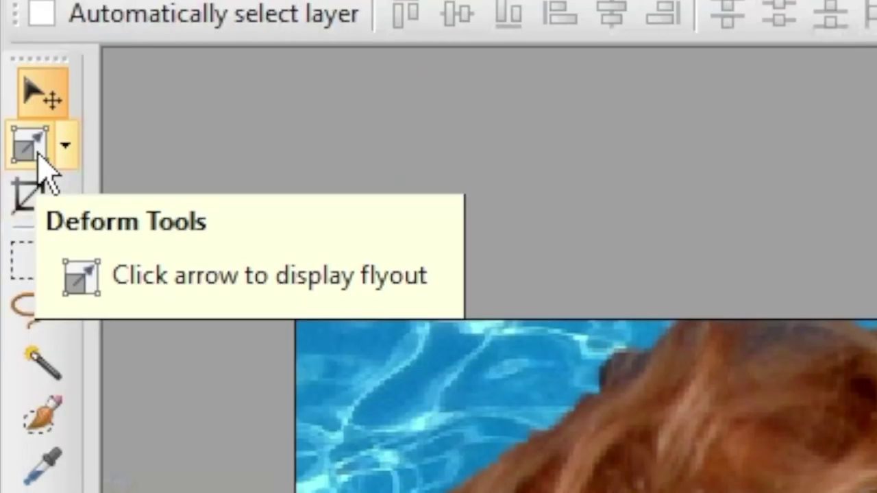
Step: Rotate the "FREE" text slightly counter-clockwise with the Deform tool and move it up and closer to the baby's head
click(50, 63)
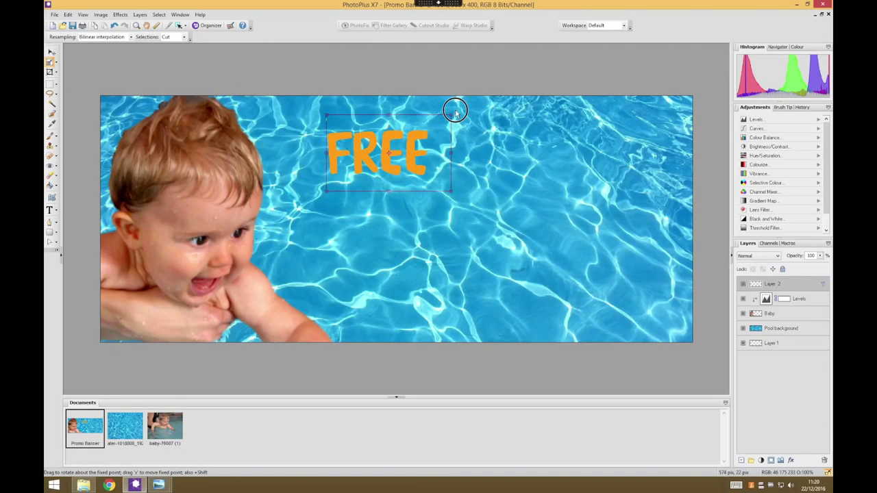
drag(533, 129, 520, 126)
drag(448, 107, 442, 101)
key(Return)
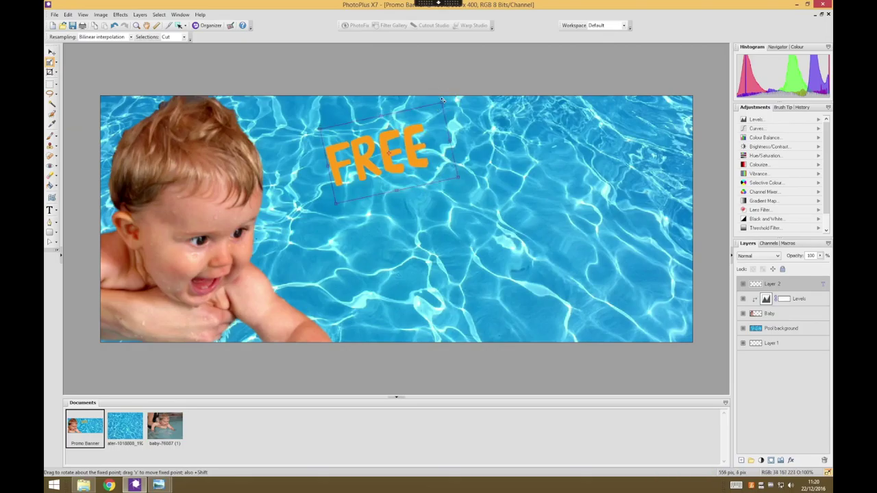
click(50, 52)
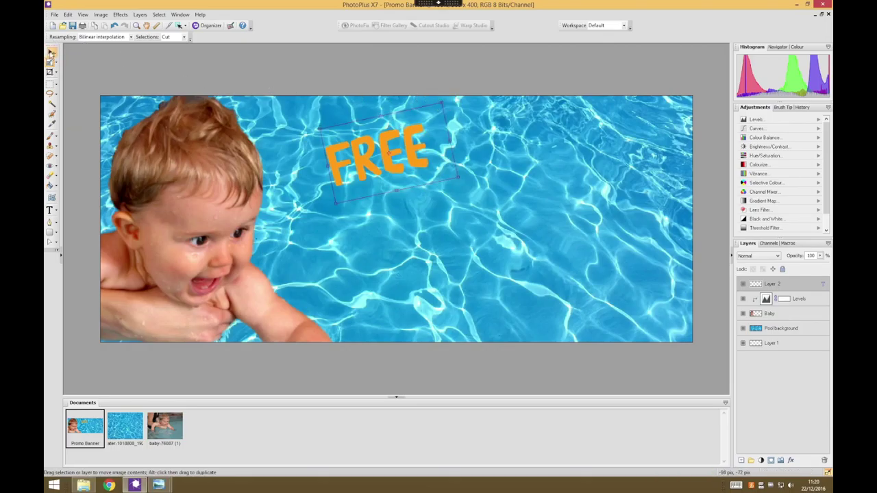
drag(385, 161, 354, 149)
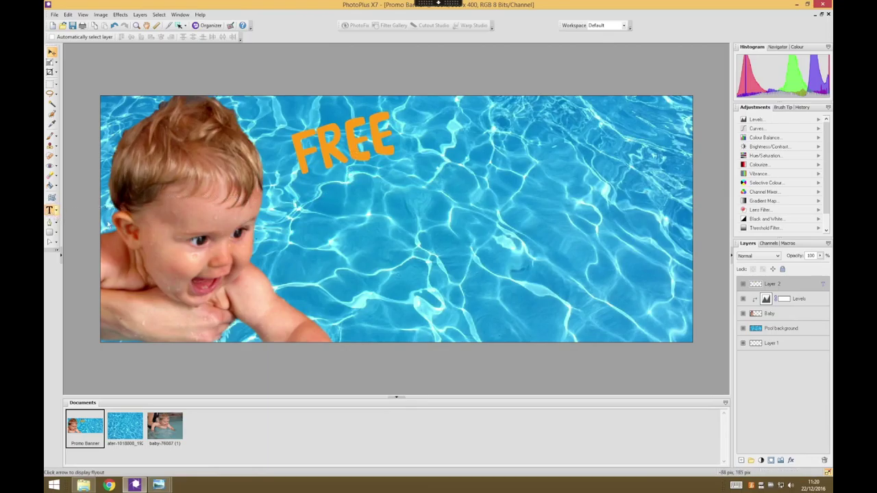
Step: Add a separate text layer reading "Swimming Lessons" below the word "FREE"
click(329, 173)
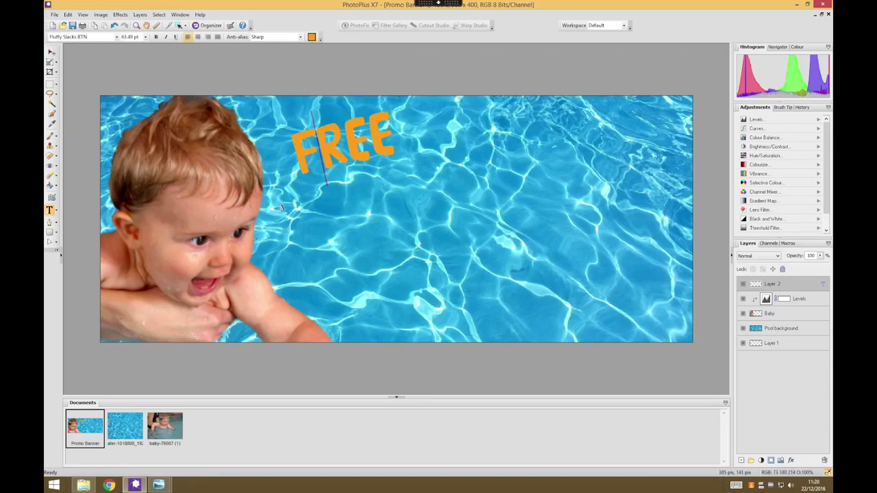
key(Escape)
click(360, 214)
text(Swimming Lesson)
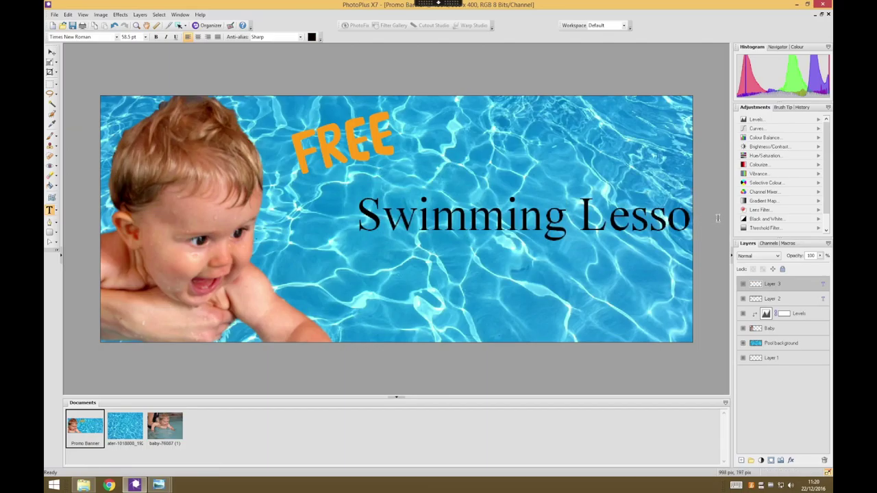
Step: Set the font of "Swimming Lesson", without its final "s", to Fluffy Slacks BTN
drag(718, 217, 355, 217)
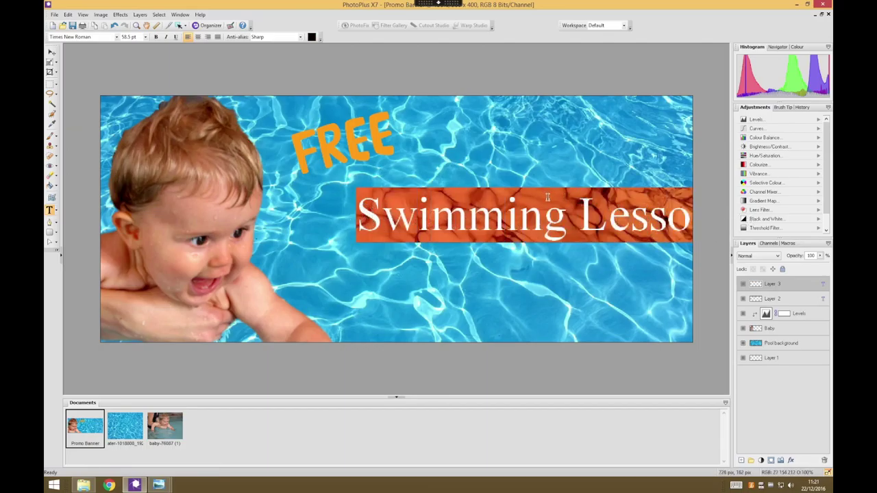
click(116, 36)
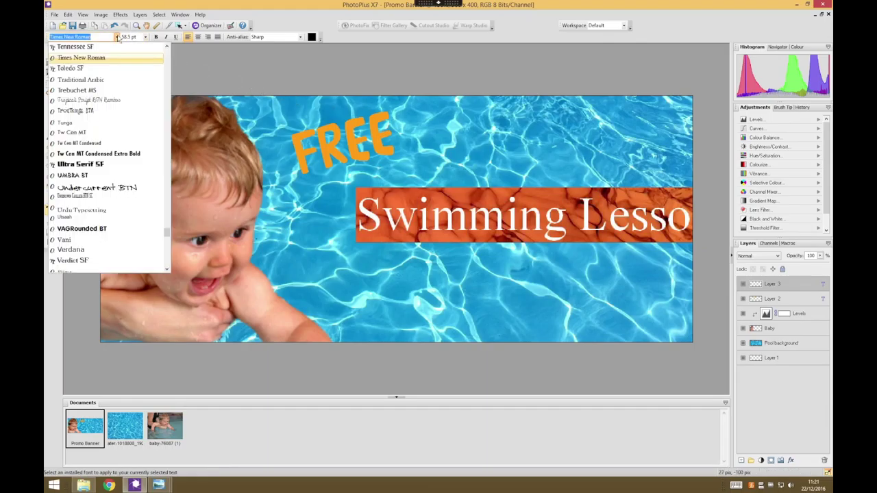
drag(166, 233, 166, 65)
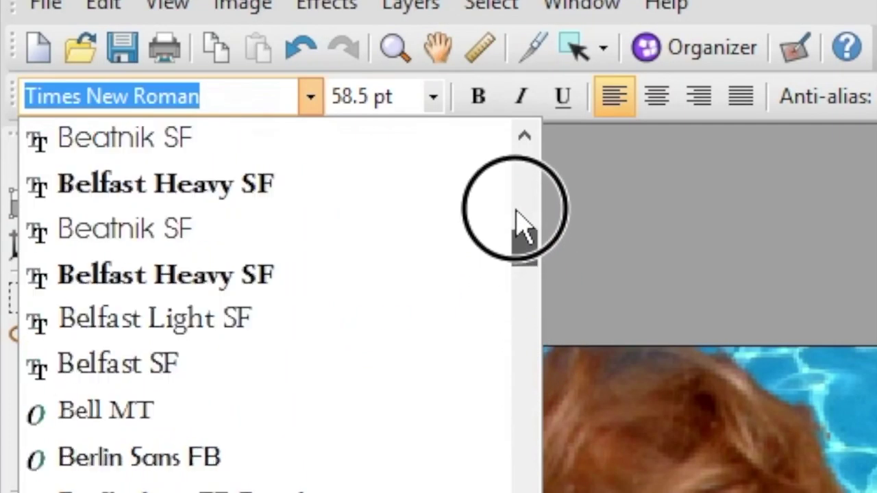
drag(521, 226, 532, 157)
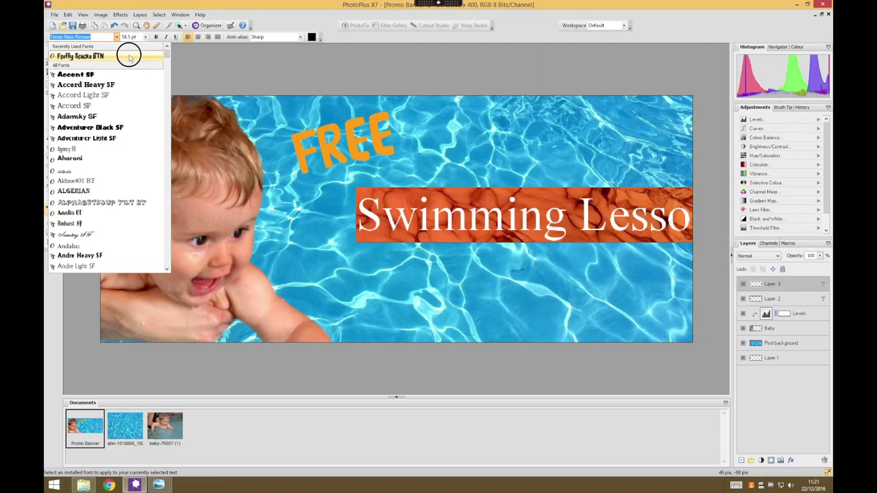
click(368, 183)
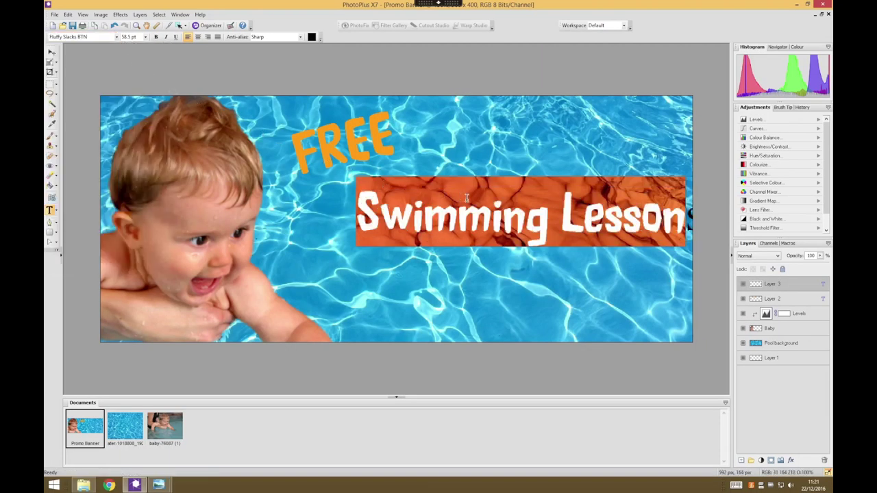
Step: Colour the selected "Swimming Lesson" characters white (#FFFFFF) and move the text left so the whole phrase fits on the banner
click(312, 36)
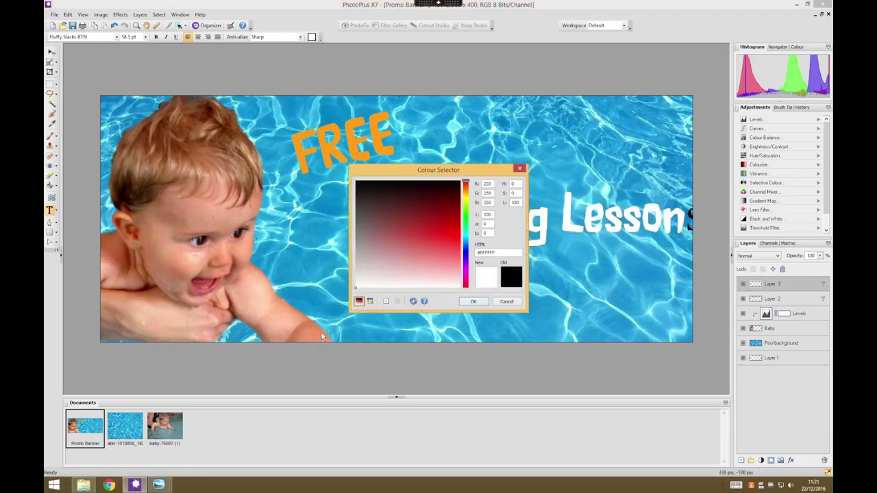
click(474, 302)
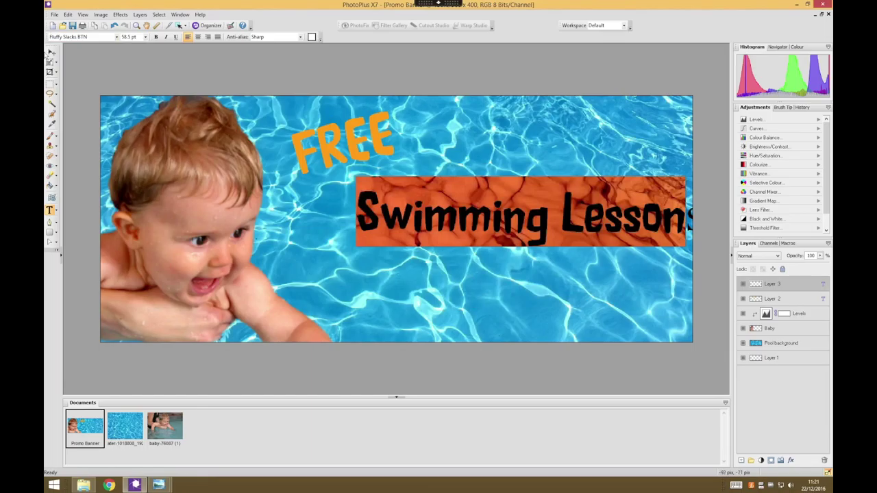
click(52, 51)
drag(468, 218, 439, 217)
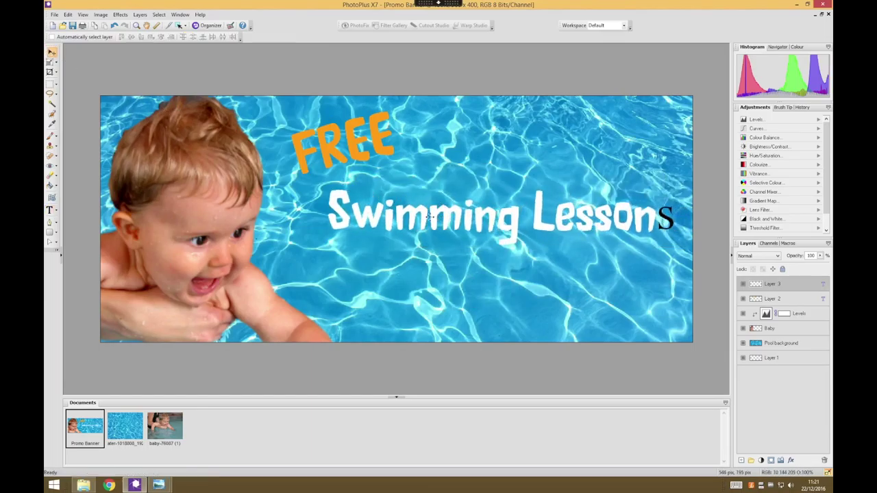
Step: Set the font of the final "s" in "Swimming Lessons" to Fluffy Slacks BTN
click(49, 210)
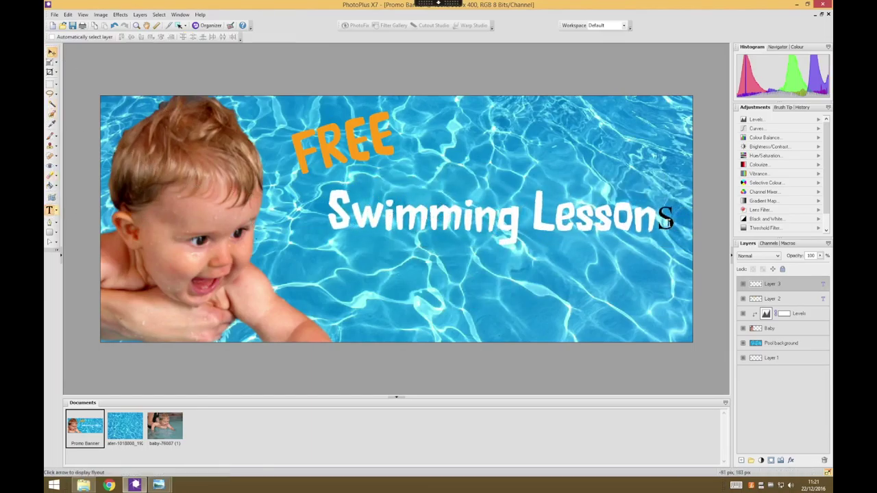
drag(677, 223, 647, 220)
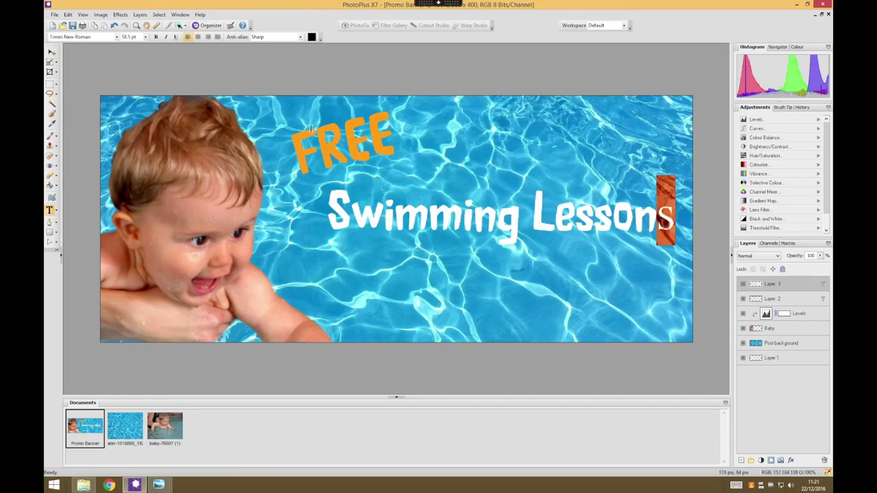
click(117, 36)
drag(168, 236, 172, 35)
click(78, 56)
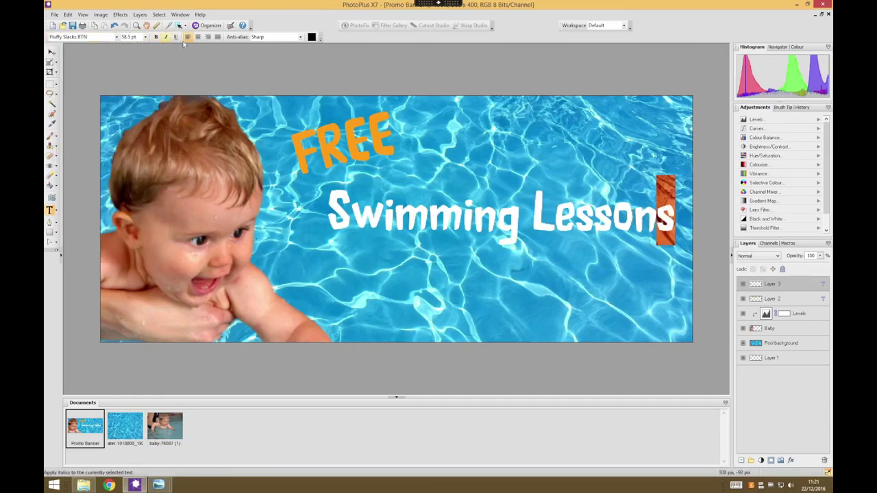
Step: Colour the selected final "s" white like the rest of the phrase
click(311, 36)
drag(370, 252, 334, 302)
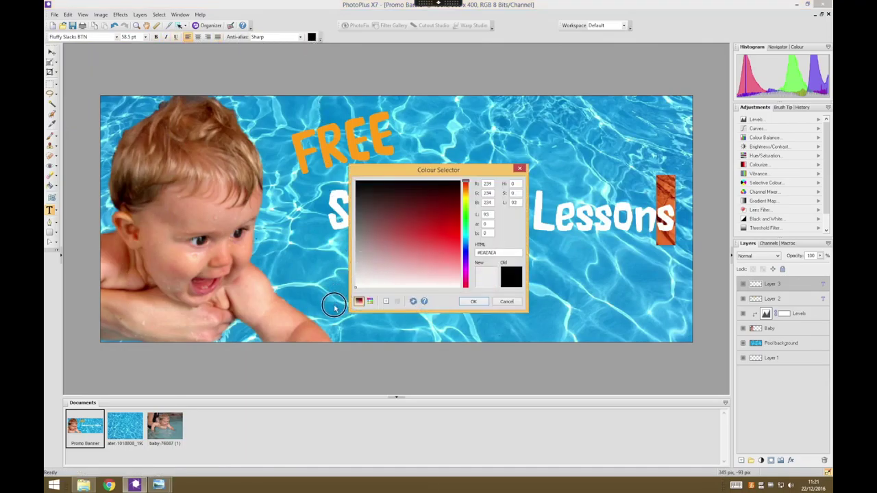
click(472, 301)
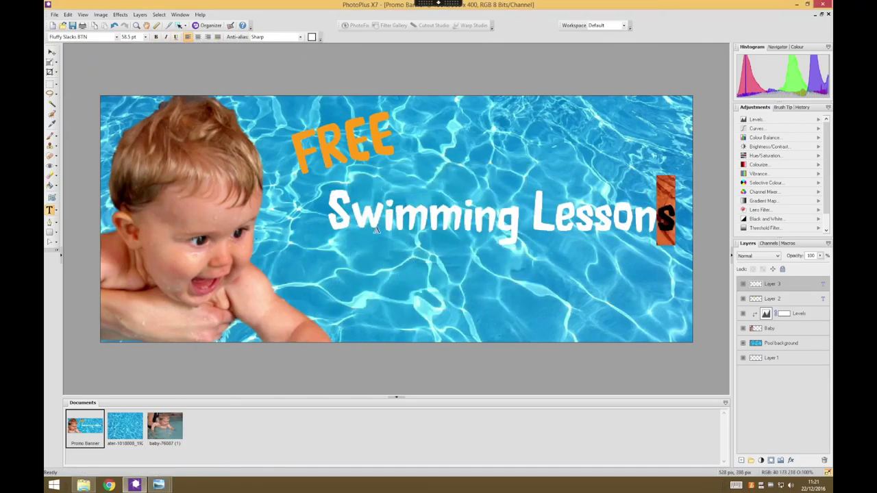
Step: Move the "Swimming Lessons" text up and slightly left so its first letter overlaps the bottom of "FREE"
click(51, 52)
drag(510, 219, 513, 204)
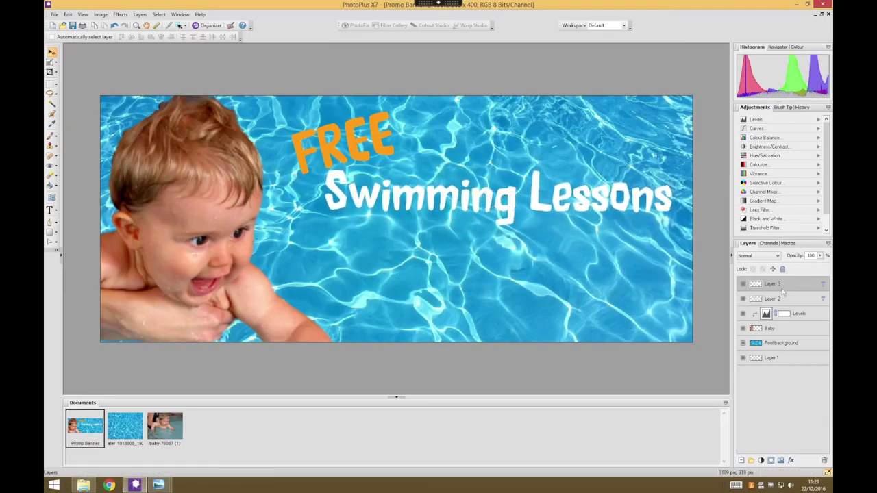
mouse_move(541, 201)
mouse_down()
mouse_move(536, 170)
mouse_move(525, 168)
mouse_move(519, 190)
mouse_move(546, 190)
mouse_move(528, 186)
mouse_move(526, 194)
mouse_up()
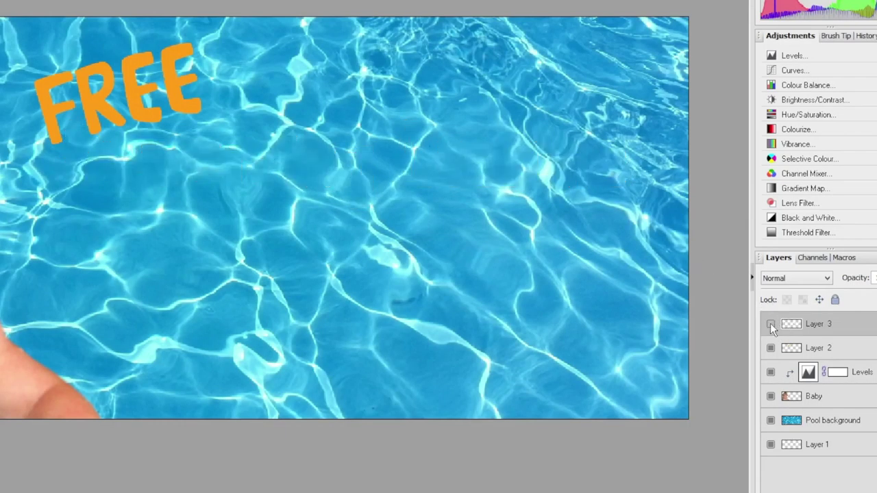
Step: Toggle the visibility of Layer 3 to identify its text, and rename the layer "Swimming Lessons" in its properties
click(770, 323)
click(770, 324)
click(770, 324)
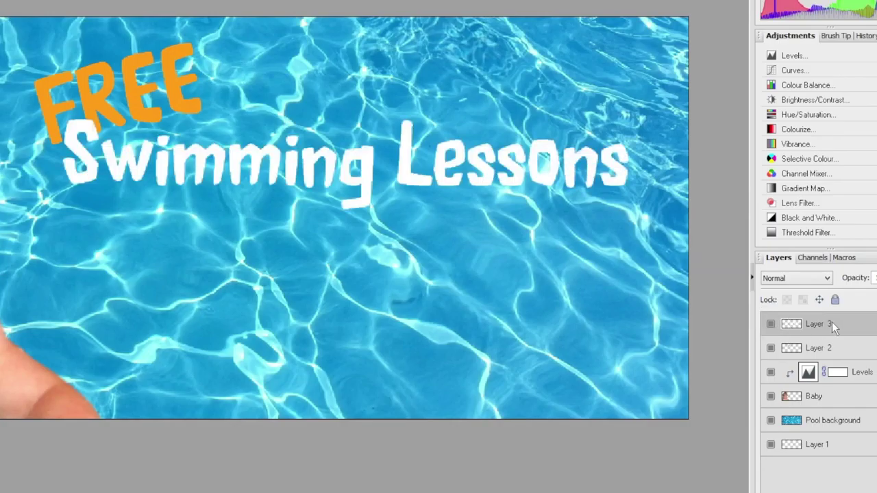
right_click(821, 324)
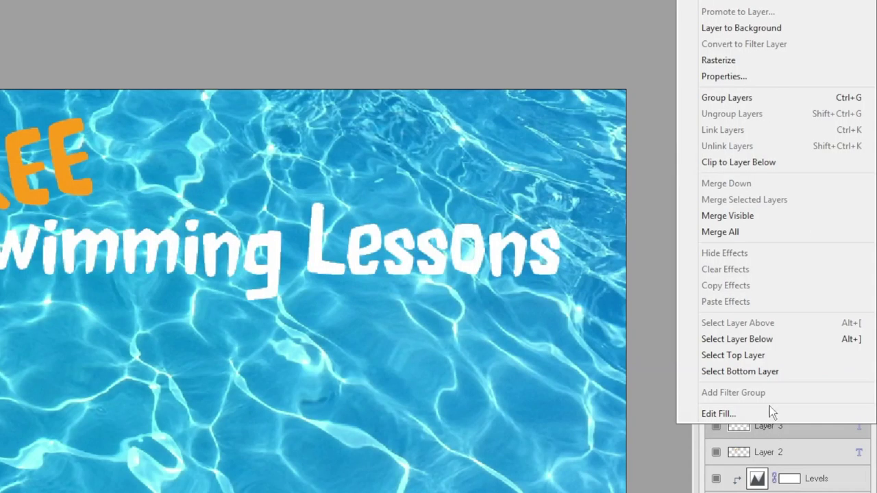
click(769, 89)
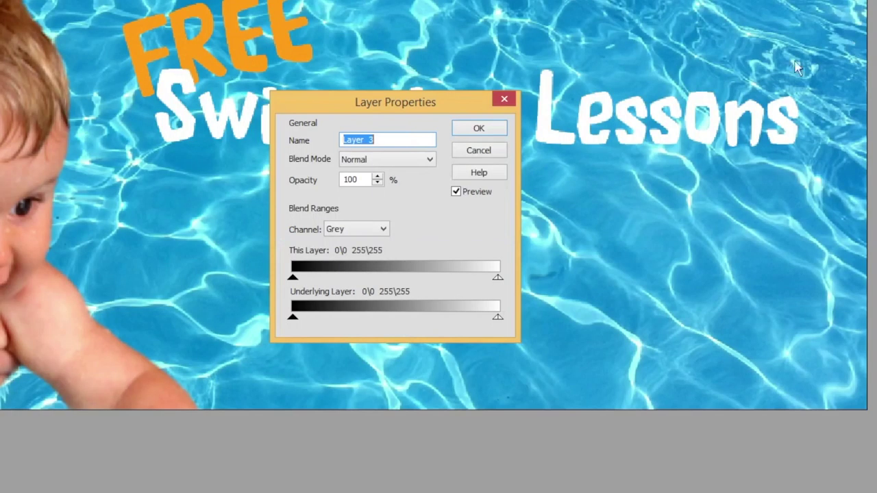
text(S)
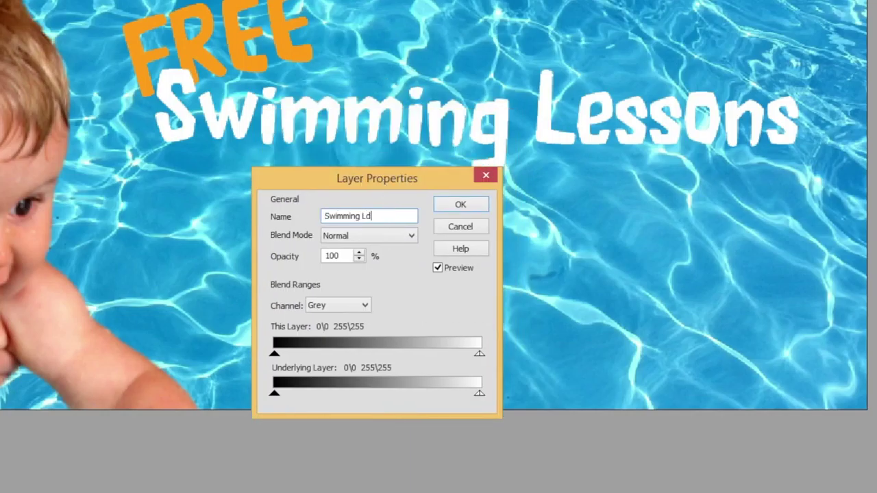
text(wimming Le)
text(ssons)
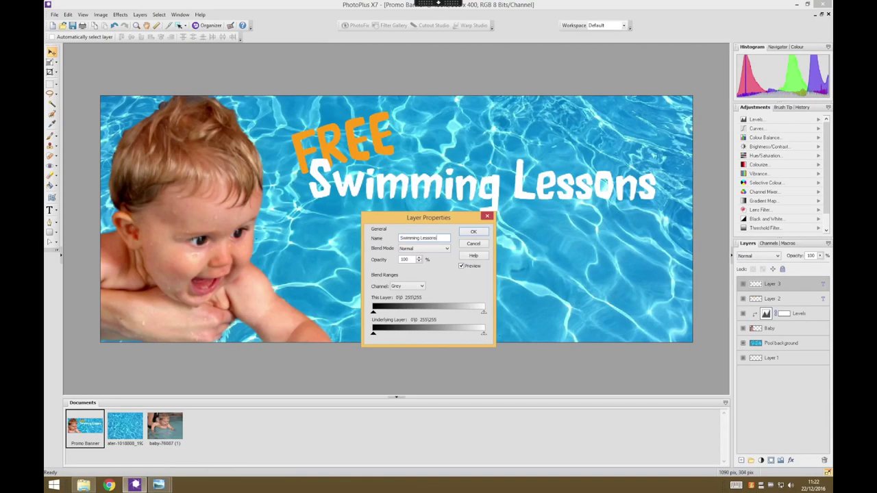
click(482, 231)
Step: Toggle the visibility of Layer 2 to identify its text, and rename the layer "FREE" in its properties
click(743, 300)
click(743, 299)
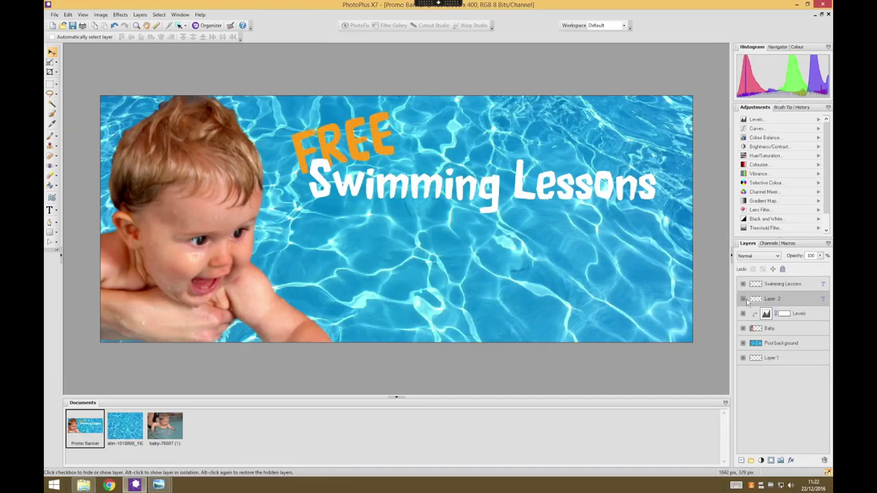
right_click(782, 299)
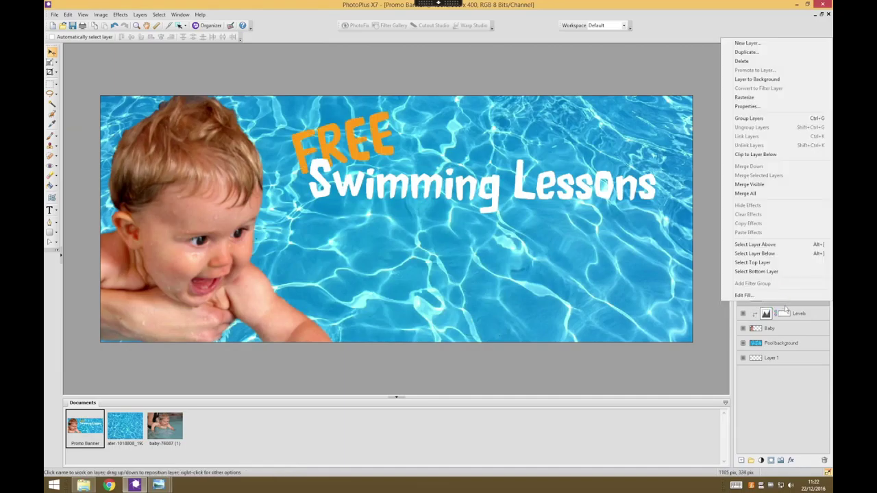
click(747, 107)
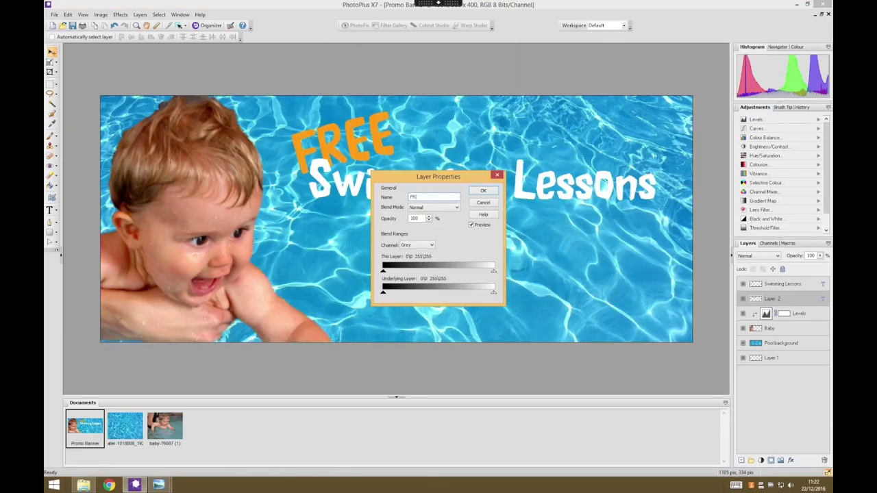
text(FREE)
key(Return)
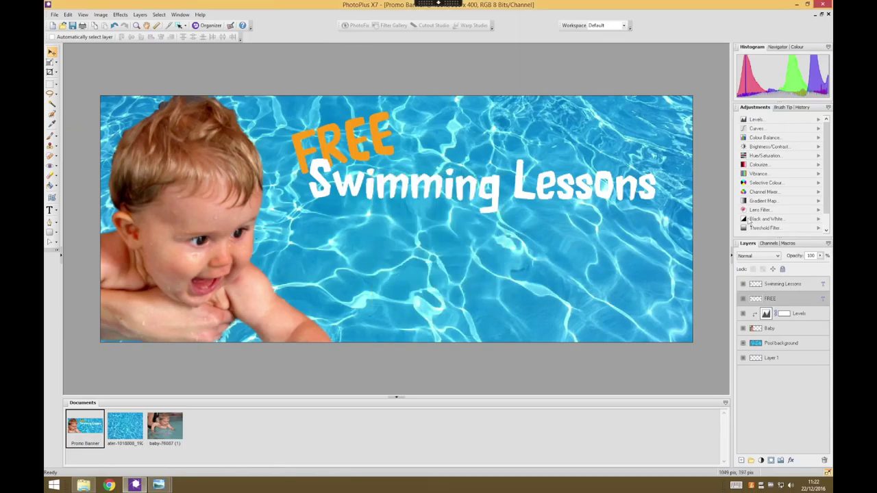